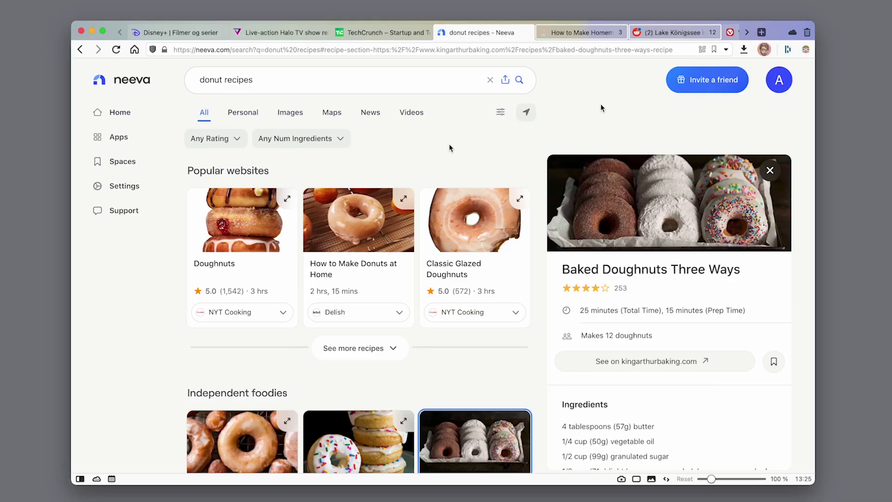
scroll(468, 33, "down", 2)
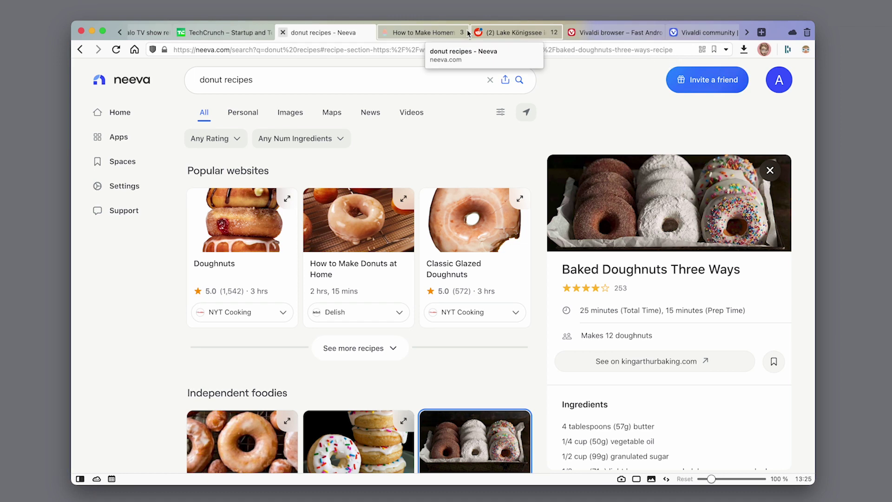
scroll(468, 33, "down", 2)
scroll(471, 33, "down", 2)
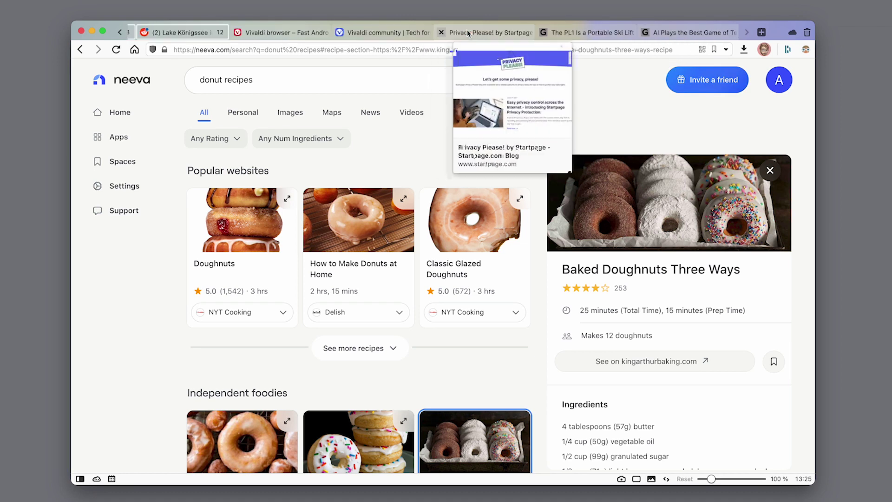
left_click(652, 36)
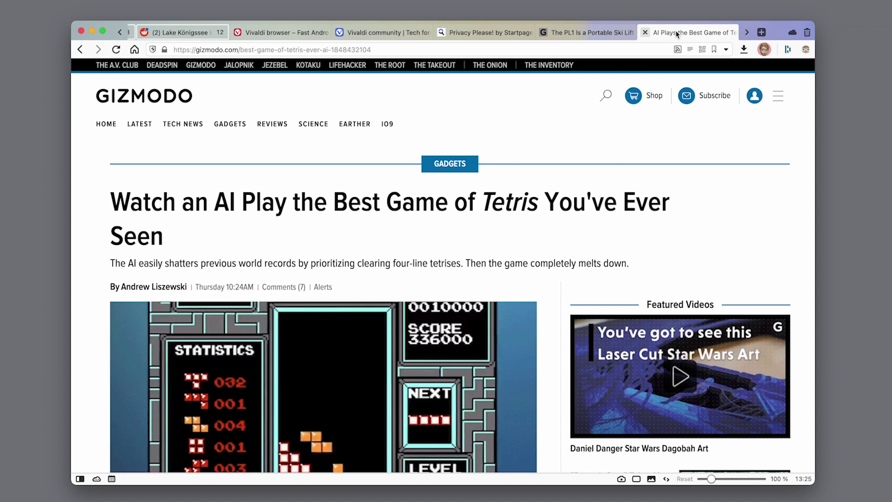
scroll(676, 33, "up", 2)
scroll(676, 33, "up", 3)
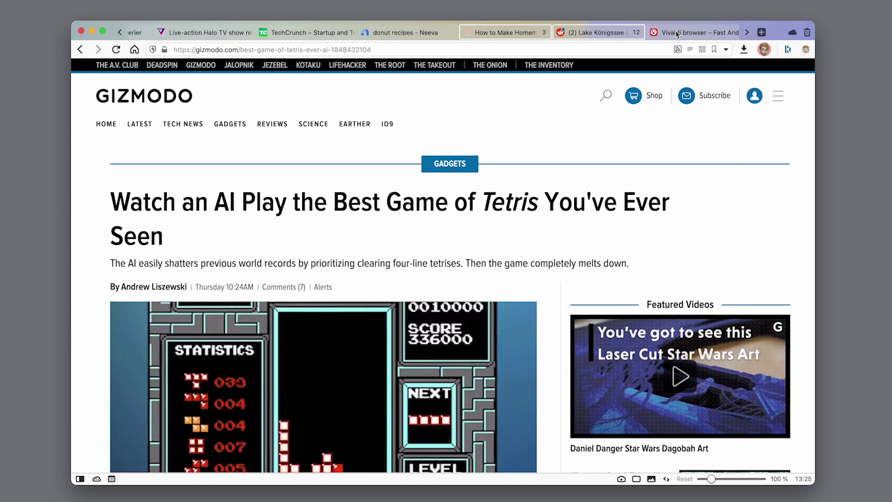
left_click(618, 33)
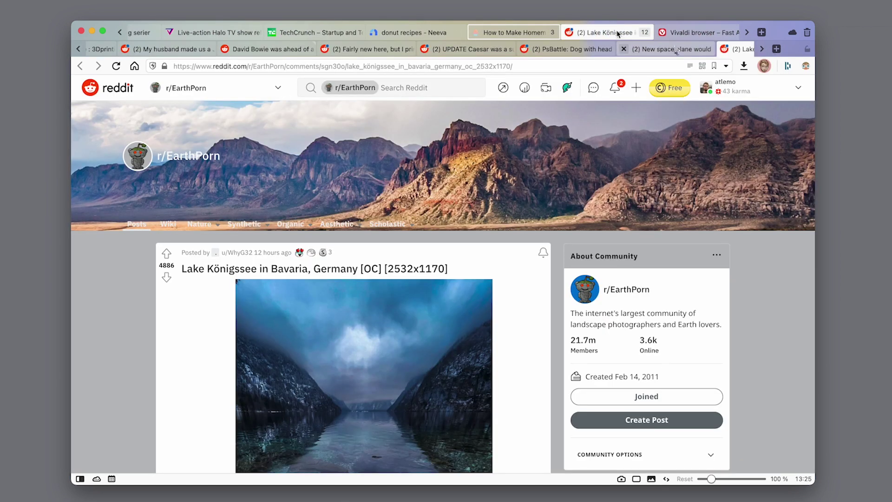
scroll(669, 49, "up", 2)
scroll(678, 50, "up", 2)
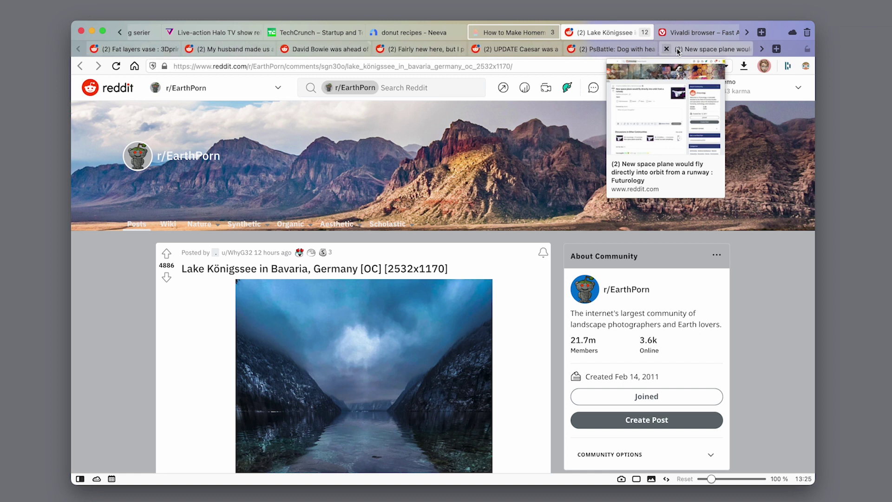
left_click(318, 51)
mouse_move(230, 49)
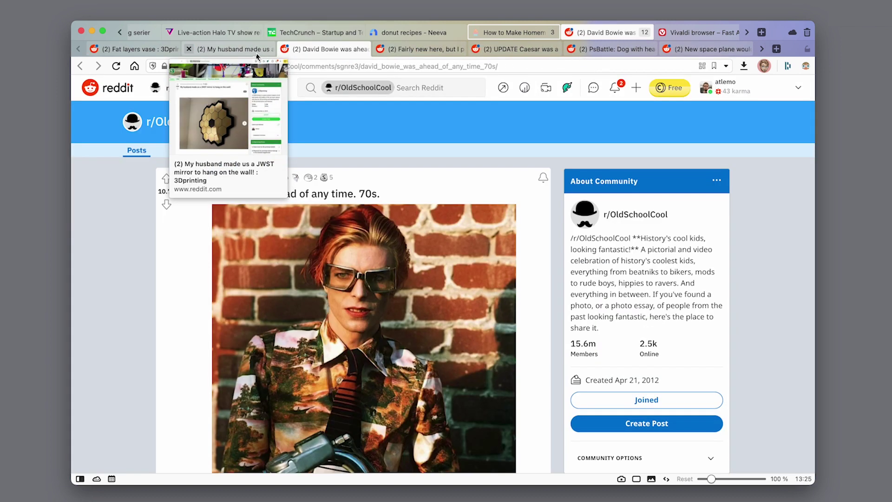
scroll(488, 50, "down", 3)
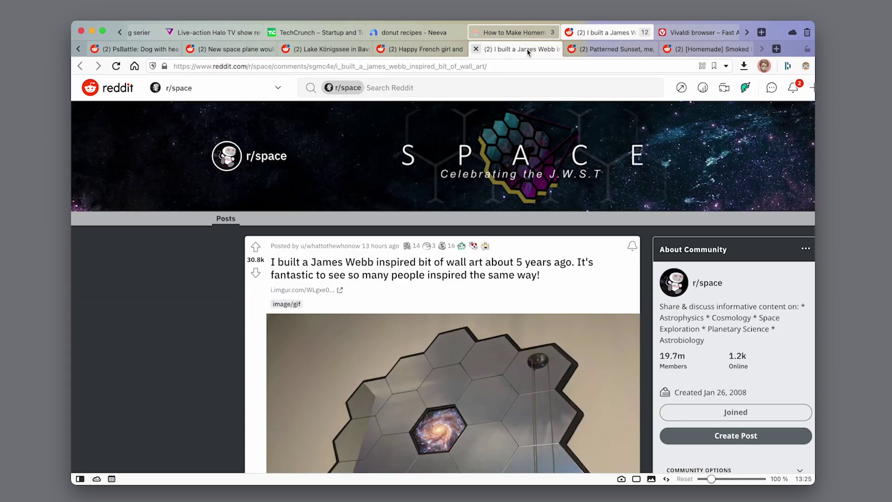
left_click(526, 48)
left_click(443, 34)
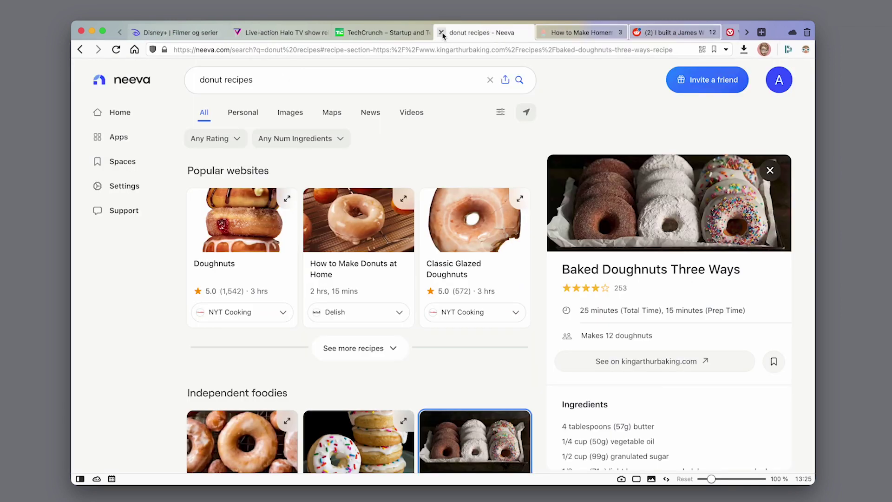
Visit the Vivaldi community tab via the tab list, then switch to the Ireland's loneliest wilderness article.
left_click(750, 32)
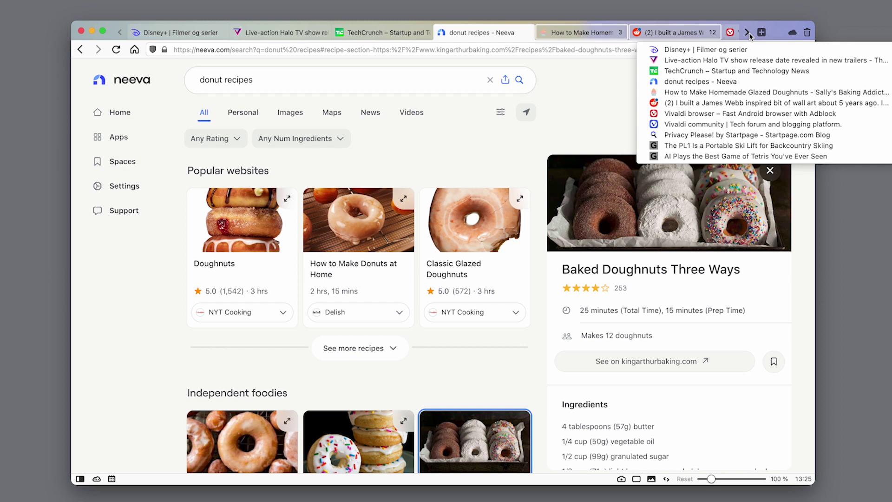
left_click(756, 121)
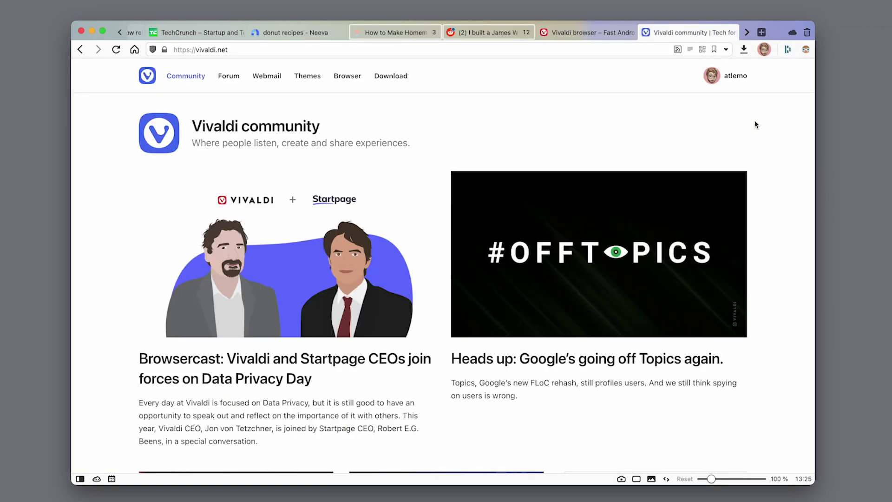
left_click(757, 34)
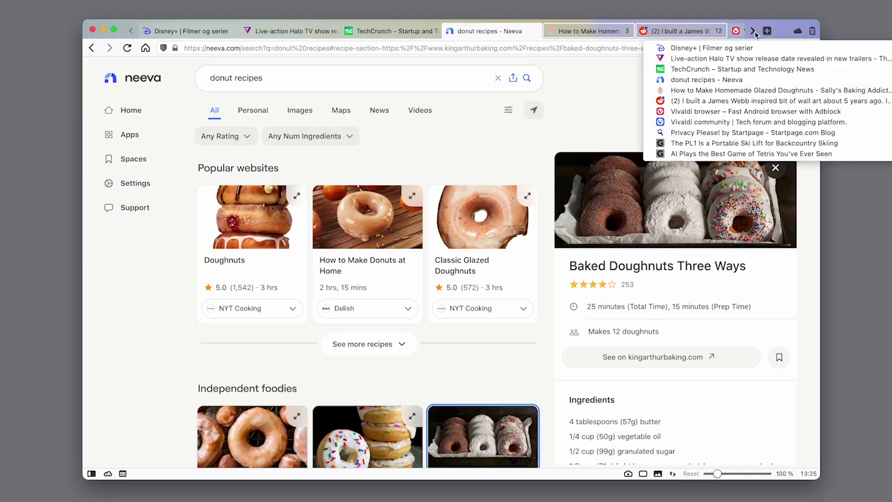
left_click(761, 120)
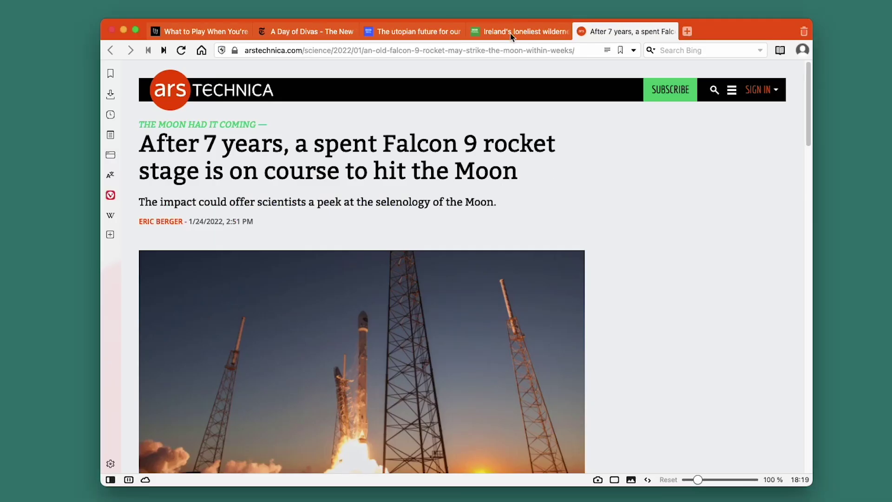
left_click(512, 33)
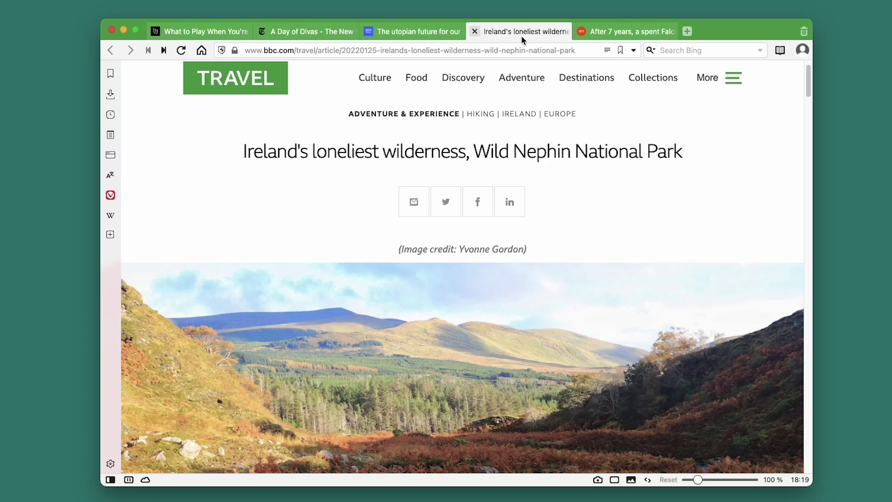
Add the Ars Technica Falcon 9 article to the Reading List and remove its read articles.
left_click(633, 32)
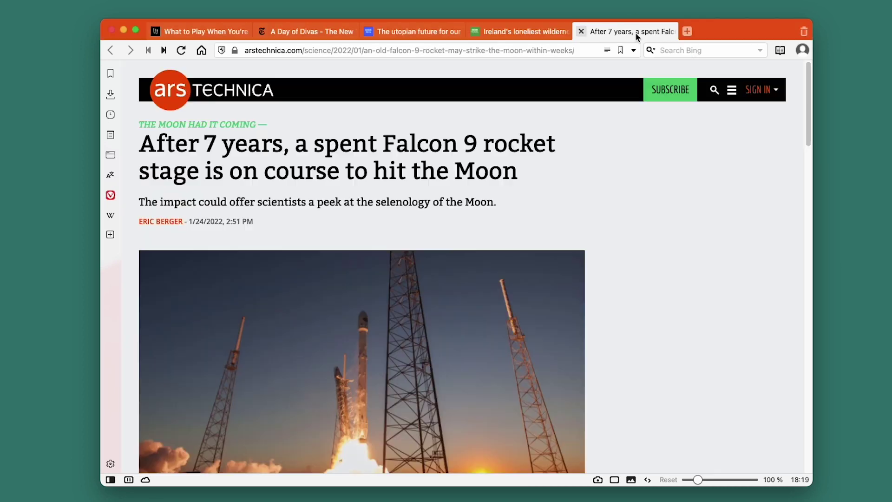
left_click(782, 51)
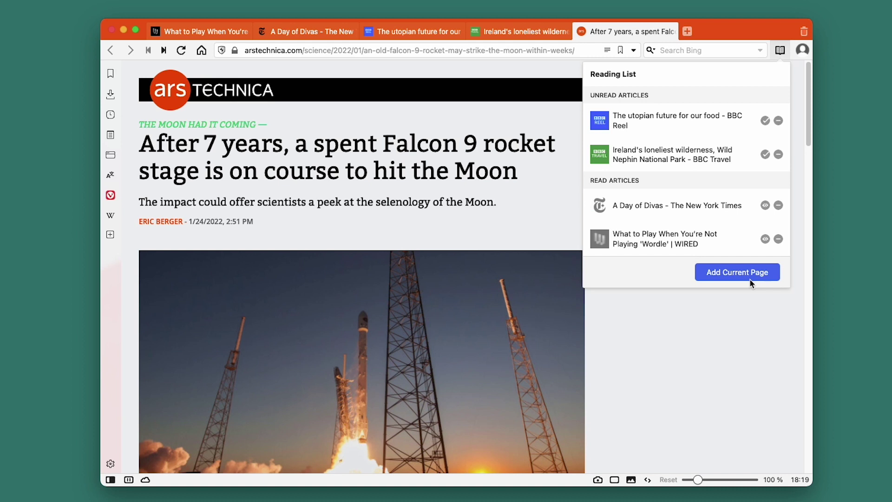
left_click(750, 276)
left_click(783, 50)
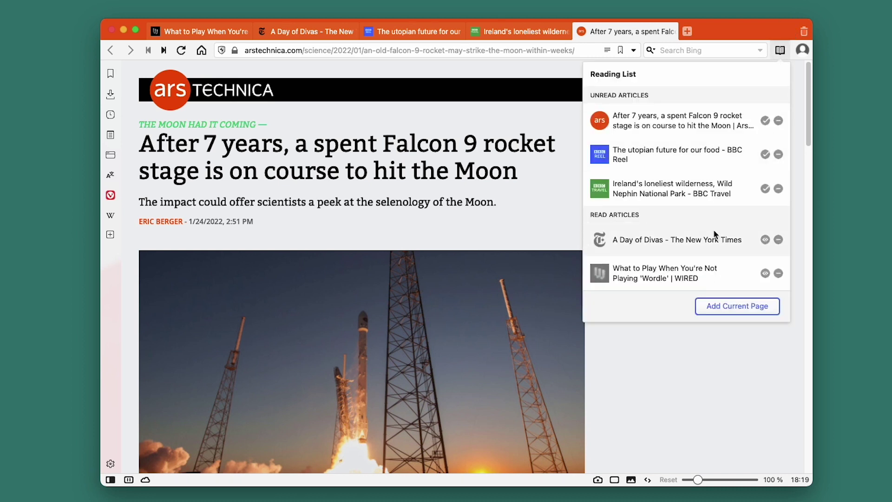
left_click(779, 240)
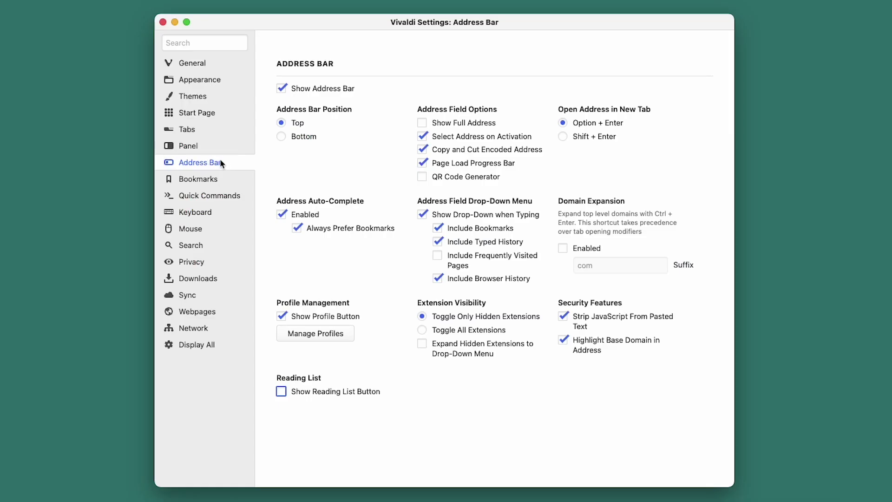
Enable Show Reading List Button in Address Bar settings, then add Wired's barefoot shoes article.
left_click(281, 393)
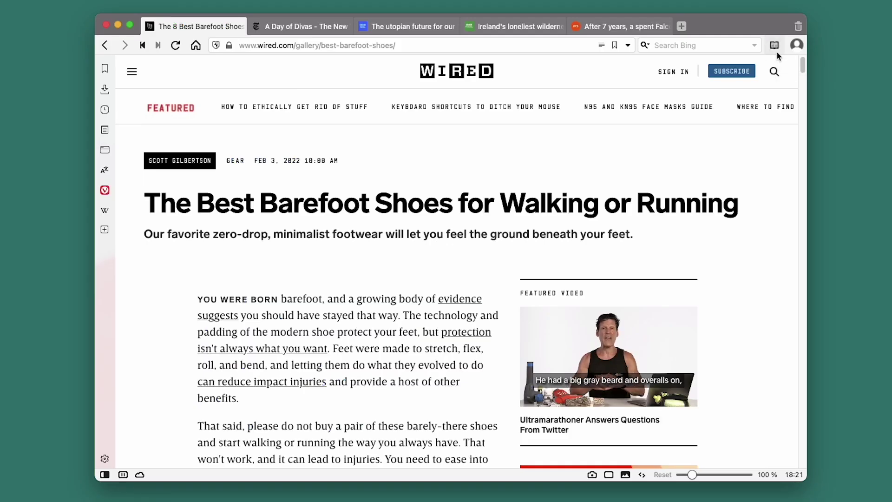
left_click(777, 51)
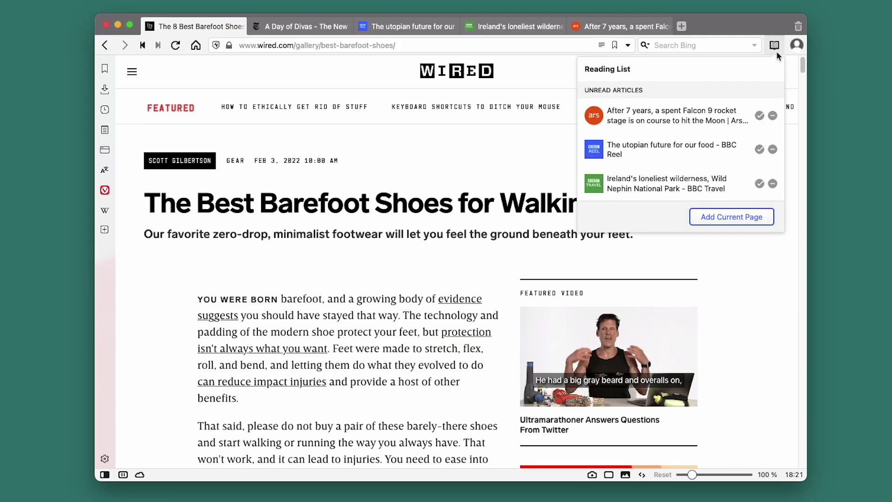
left_click(757, 218)
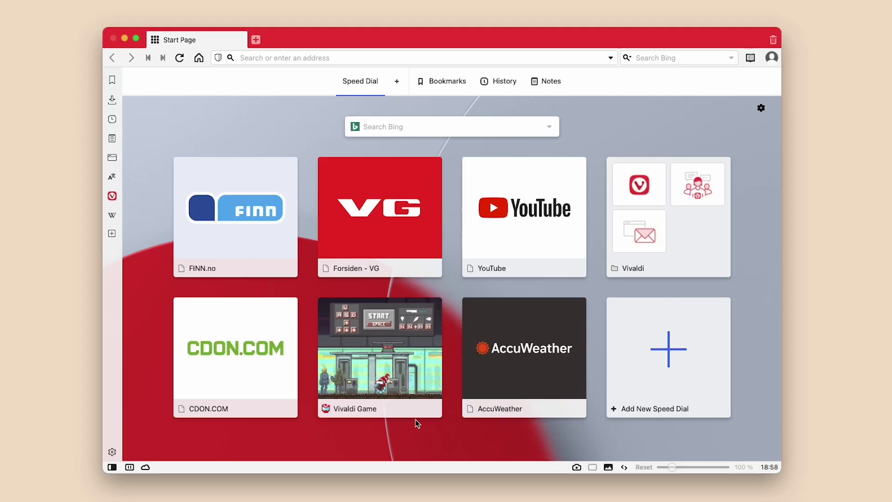
In Start Page Quick Settings, try the beach, purple and dark backgrounds, ending on purple.
left_click(763, 109)
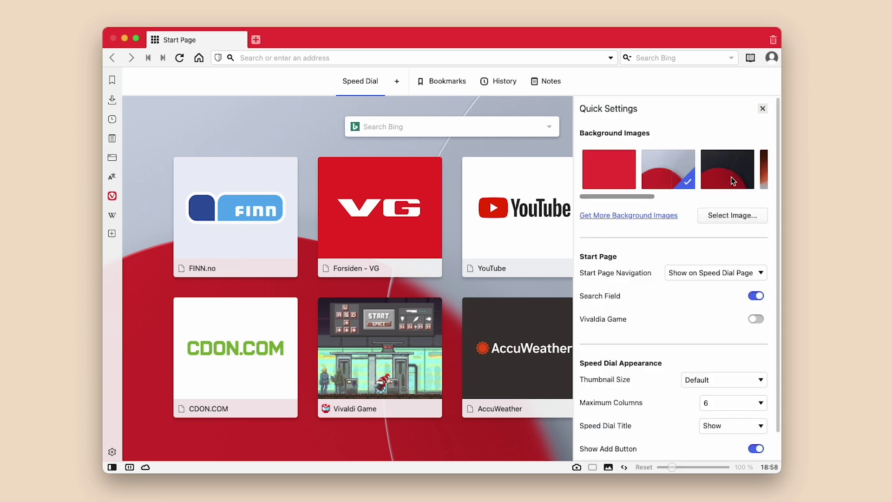
scroll(732, 181, "down", 1)
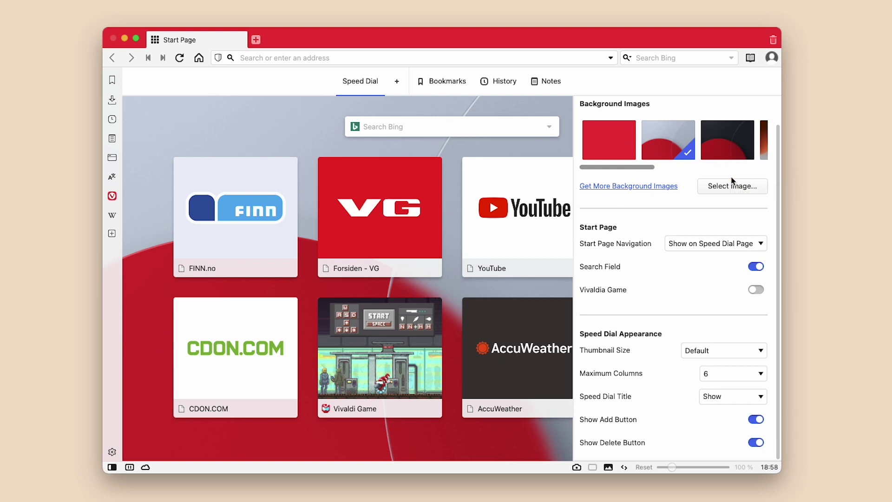
scroll(731, 181, "up", 1)
scroll(731, 181, "right", 3)
scroll(731, 182, "right", 3)
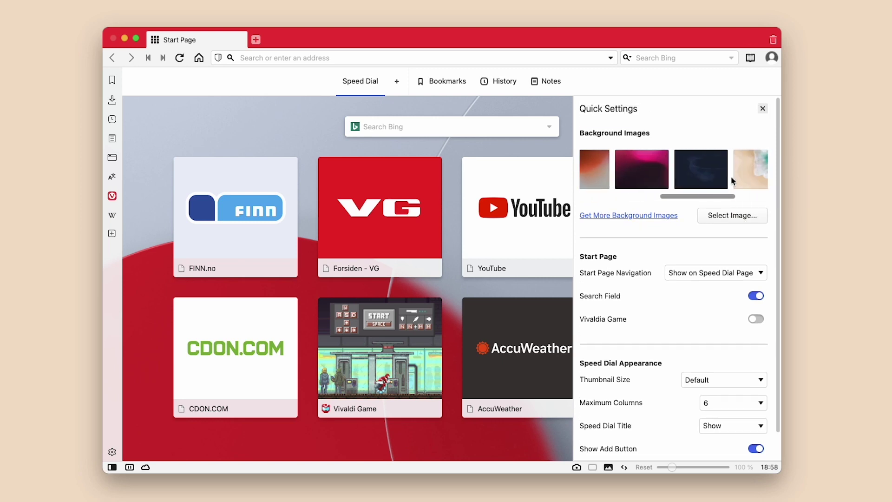
scroll(732, 181, "right", 2)
left_click(690, 176)
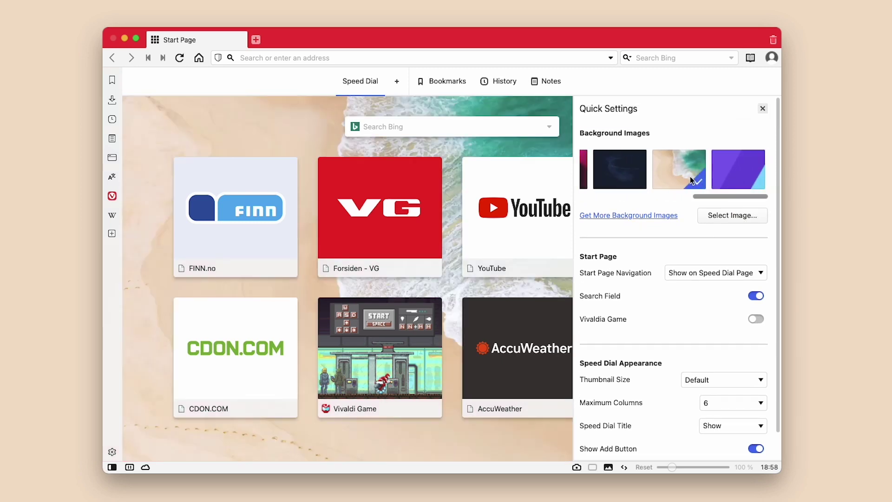
left_click(733, 172)
left_click(643, 180)
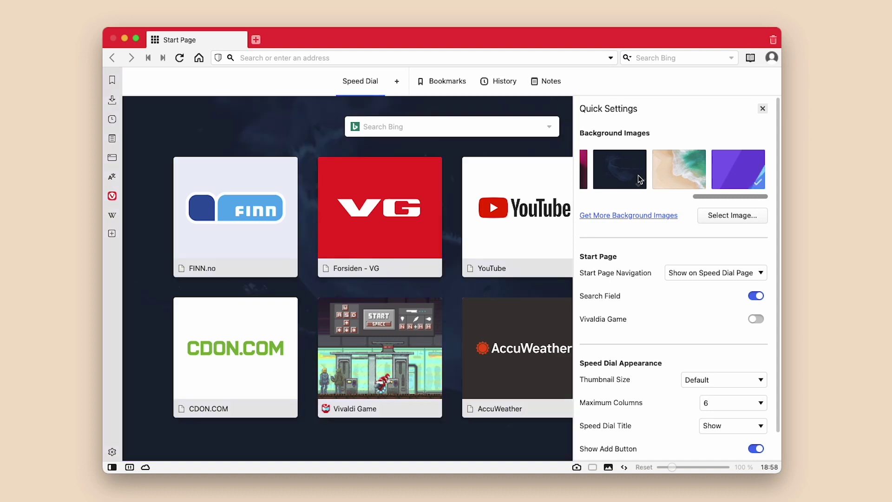
left_click(701, 187)
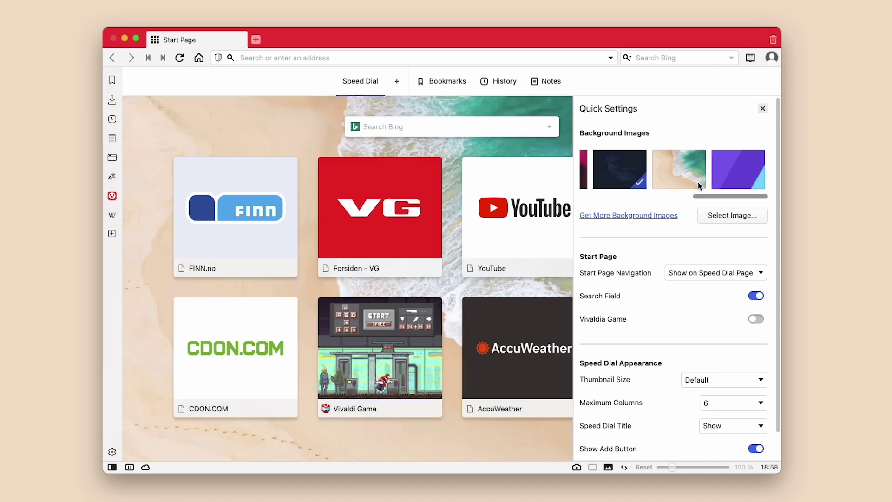
left_click(727, 180)
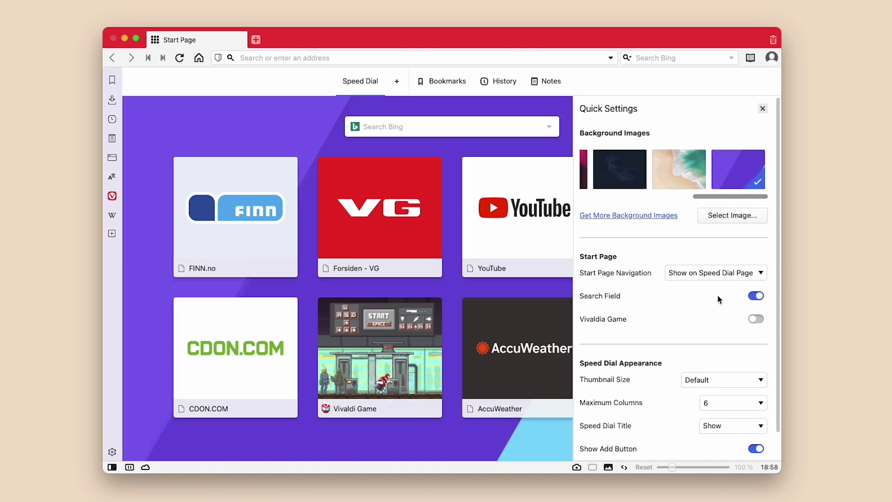